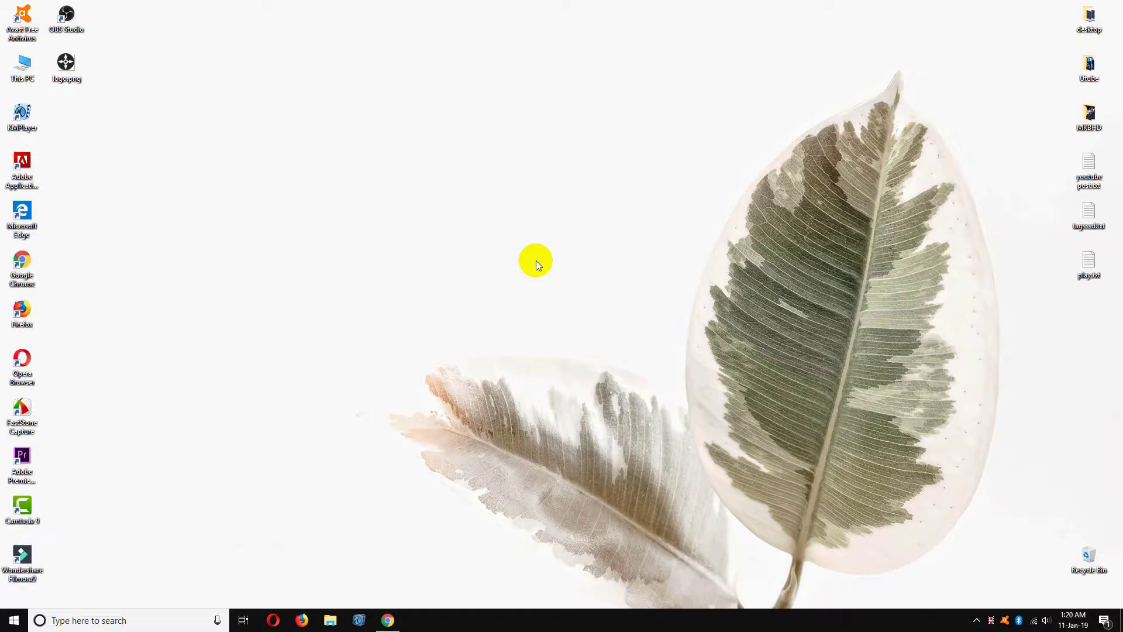
Step: Capture the entire desktop screen with the Win+Print Screen shortcut
{"action": "key", "text": "super+Print"}
Step: Search Windows for 'paint' and launch Paint with a blank canvas
{"action": "left_click", "coordinate": [137, 621]}
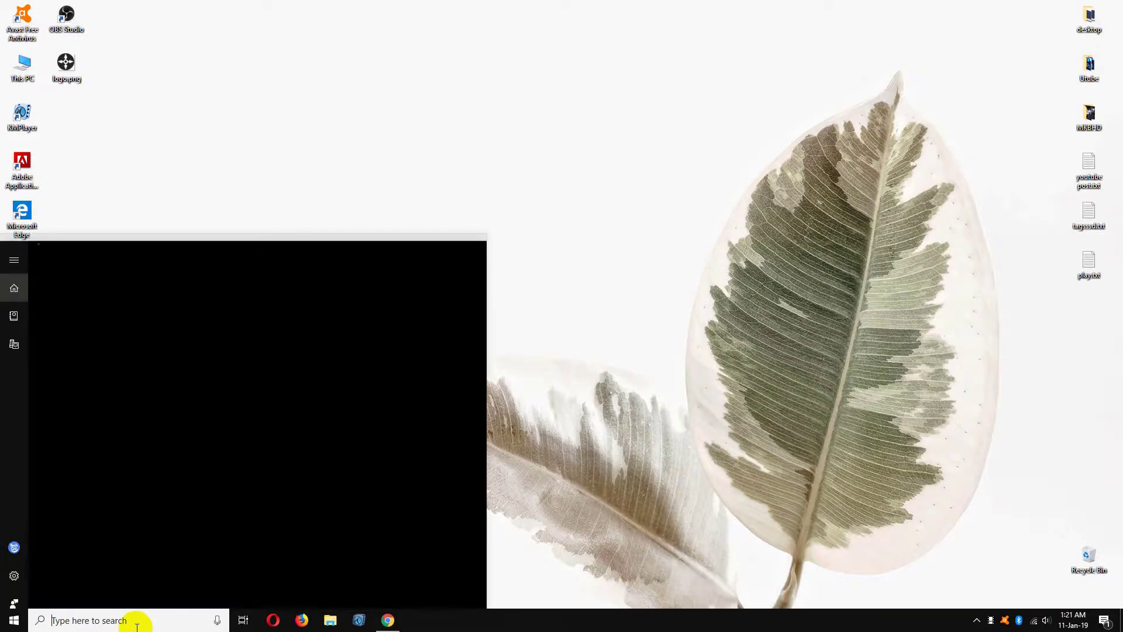
{"action": "type", "text": "pa"}
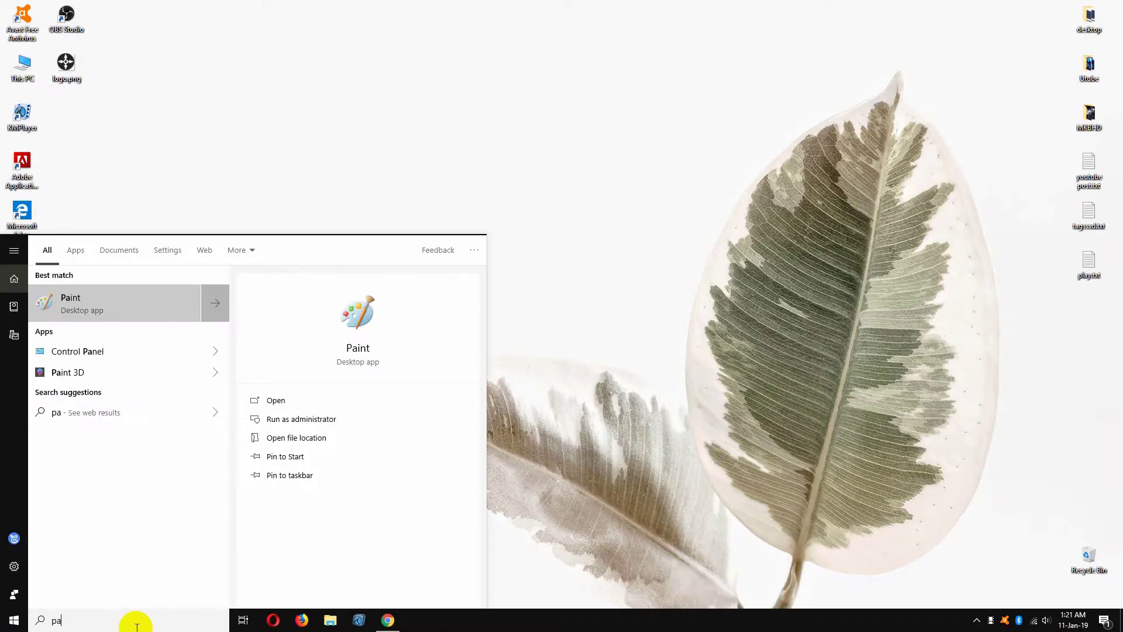
{"action": "type", "text": "in"}
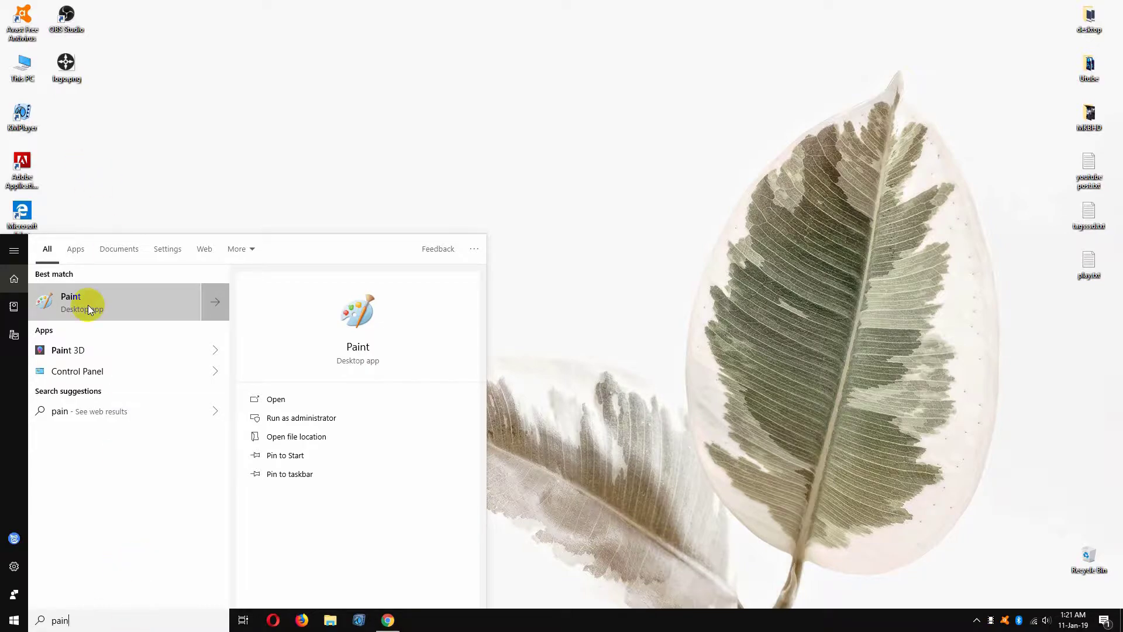
{"action": "left_click", "coordinate": [88, 304]}
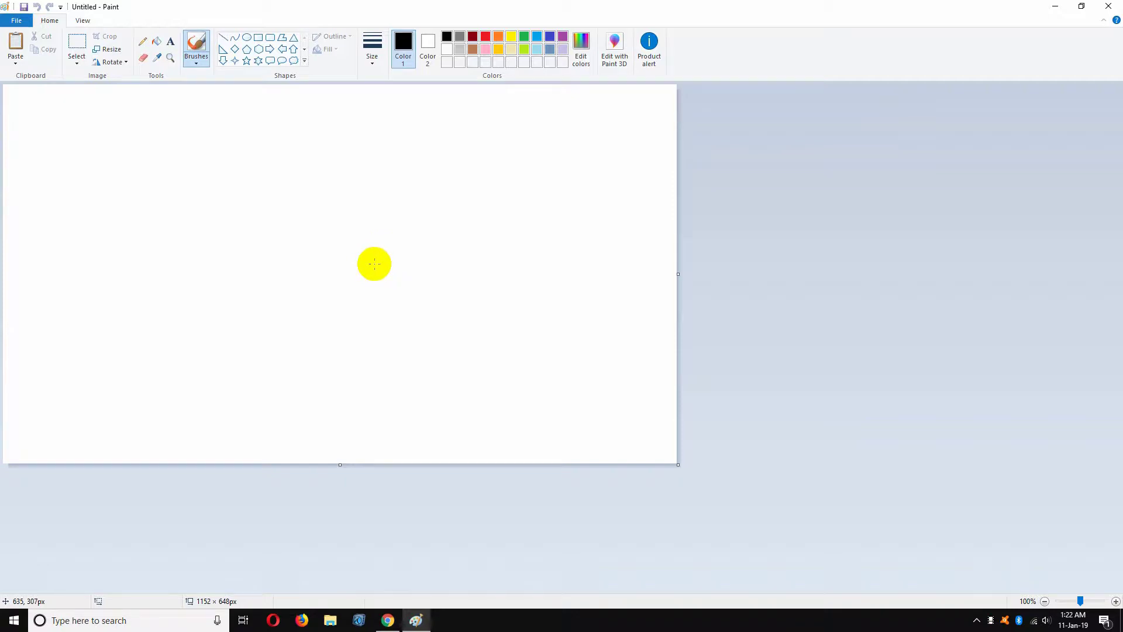
Step: Paste the 1920×1080 desktop screenshot onto the Paint canvas
{"action": "key", "text": "ctrl+v"}
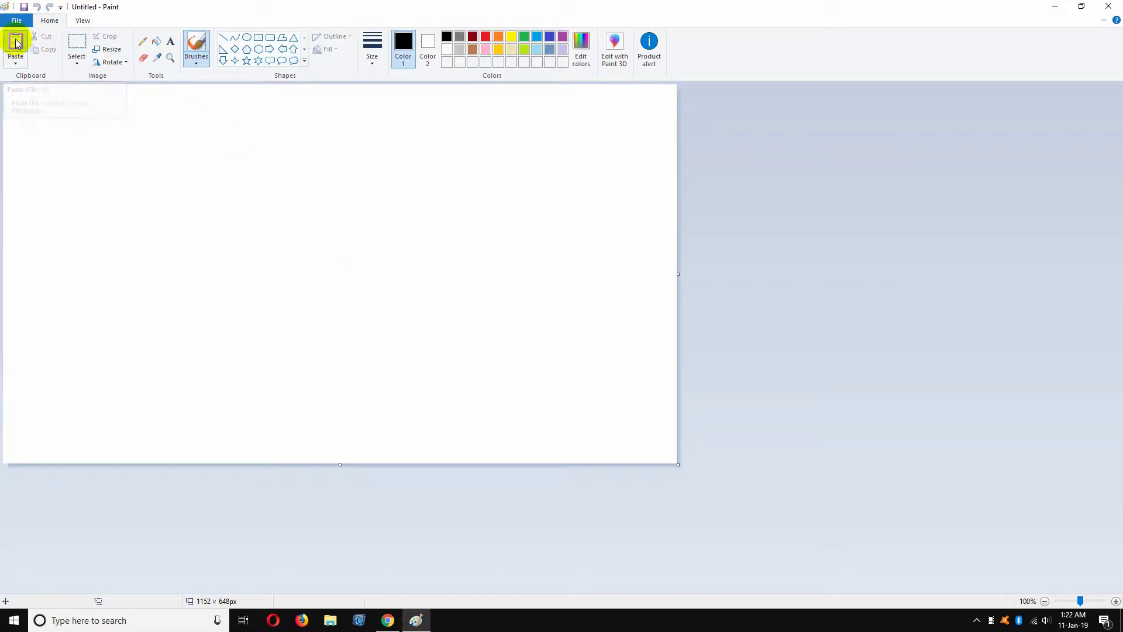
{"action": "left_click", "coordinate": [14, 46]}
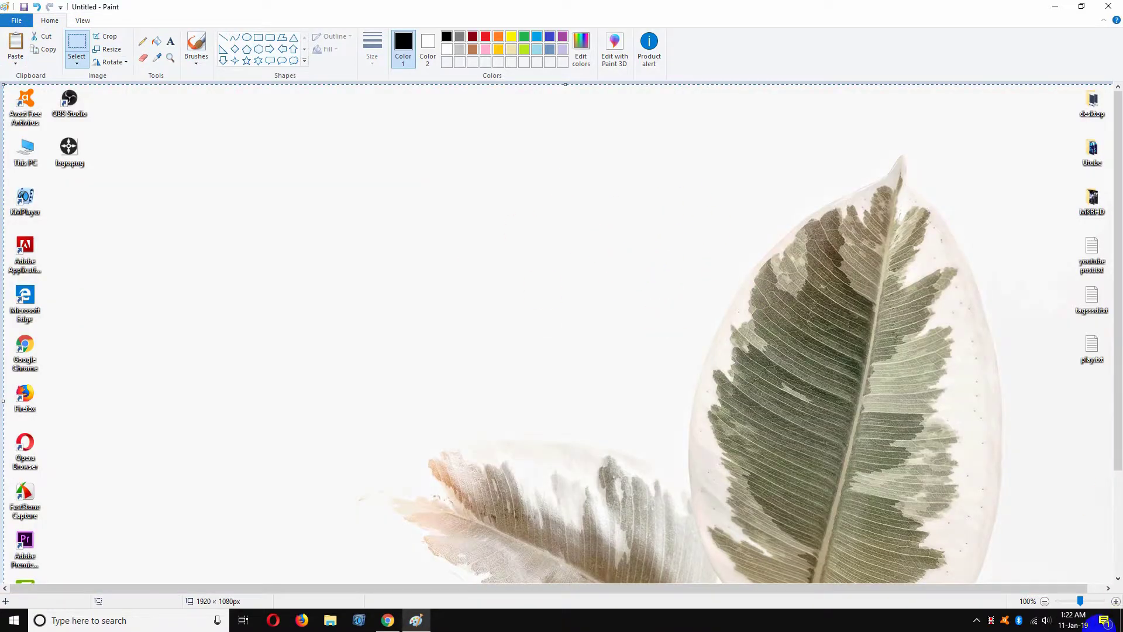
{"action": "scroll", "coordinate": [409, 119], "scroll_direction": "down", "scroll_amount": 1, "text": "ctrl"}
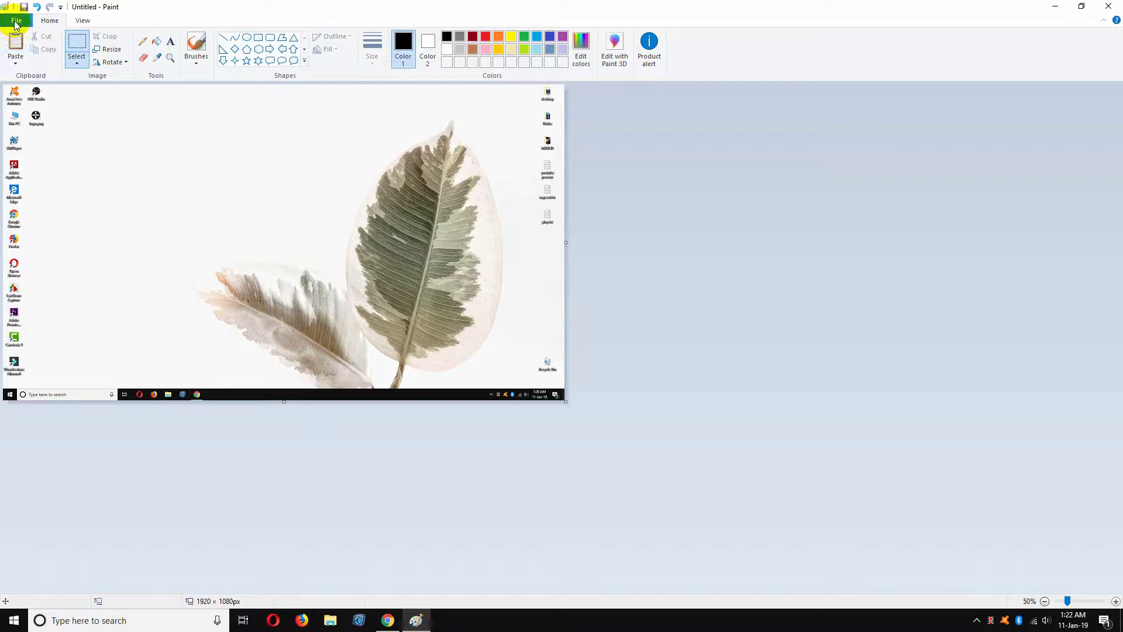
Step: Save the Paint image to the Desktop as Untitled.png
{"action": "left_click", "coordinate": [15, 22]}
{"action": "left_click", "coordinate": [70, 92]}
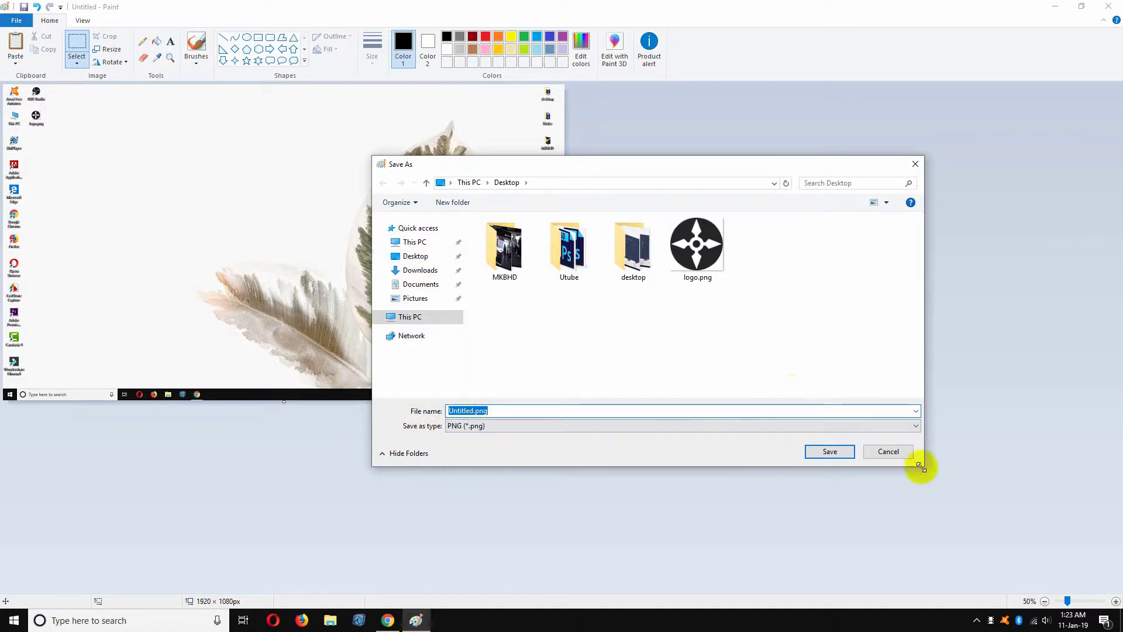
{"action": "left_click", "coordinate": [827, 449]}
Step: Minimize Paint and launch Snipping Tool from Windows Search
{"action": "left_click", "coordinate": [1055, 6]}
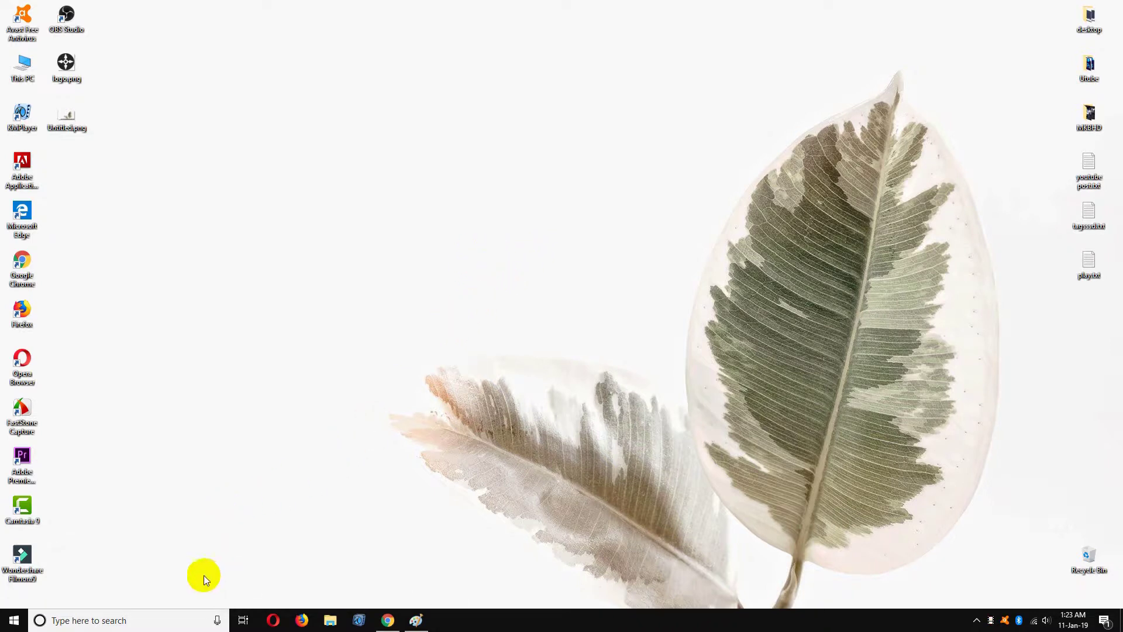
{"action": "left_click", "coordinate": [160, 621]}
{"action": "type", "text": "s"}
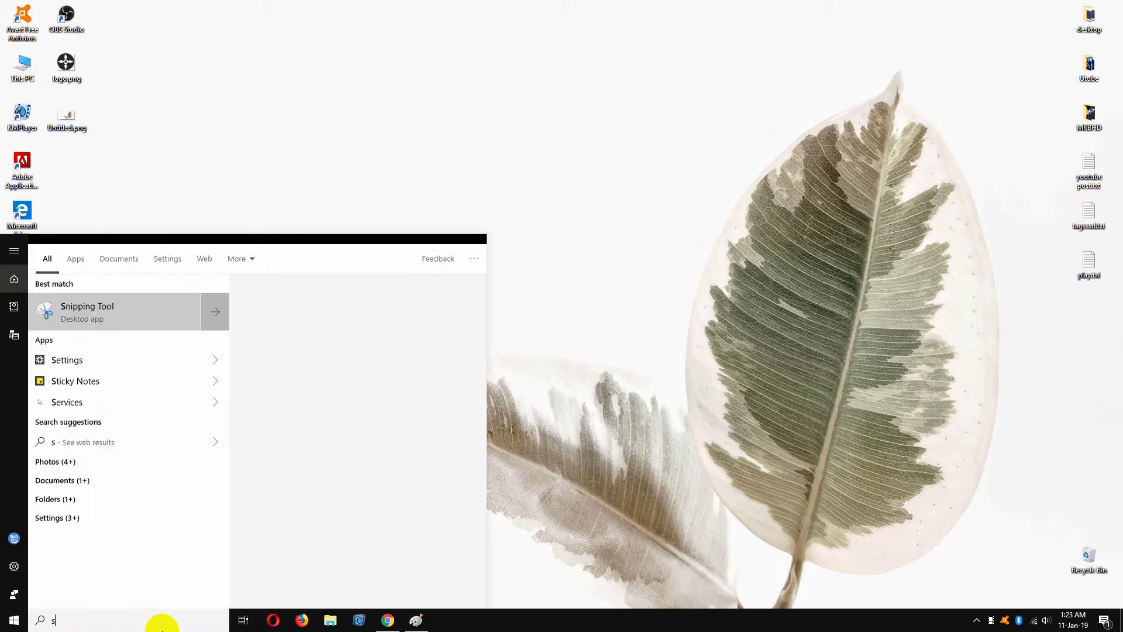
{"action": "type", "text": "n"}
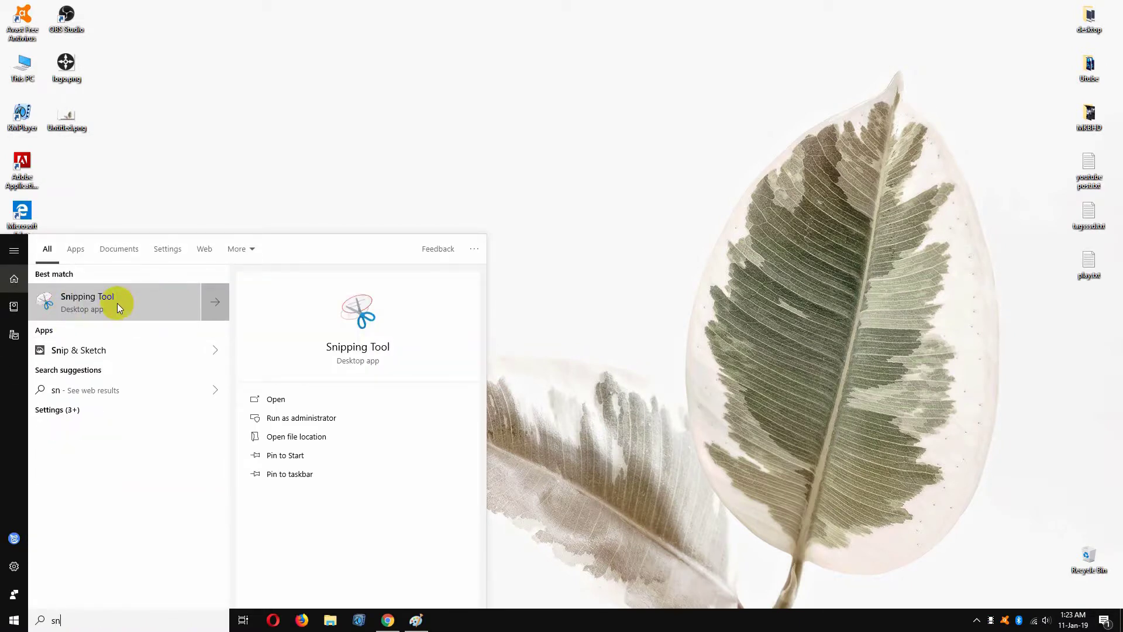
{"action": "left_click", "coordinate": [114, 302]}
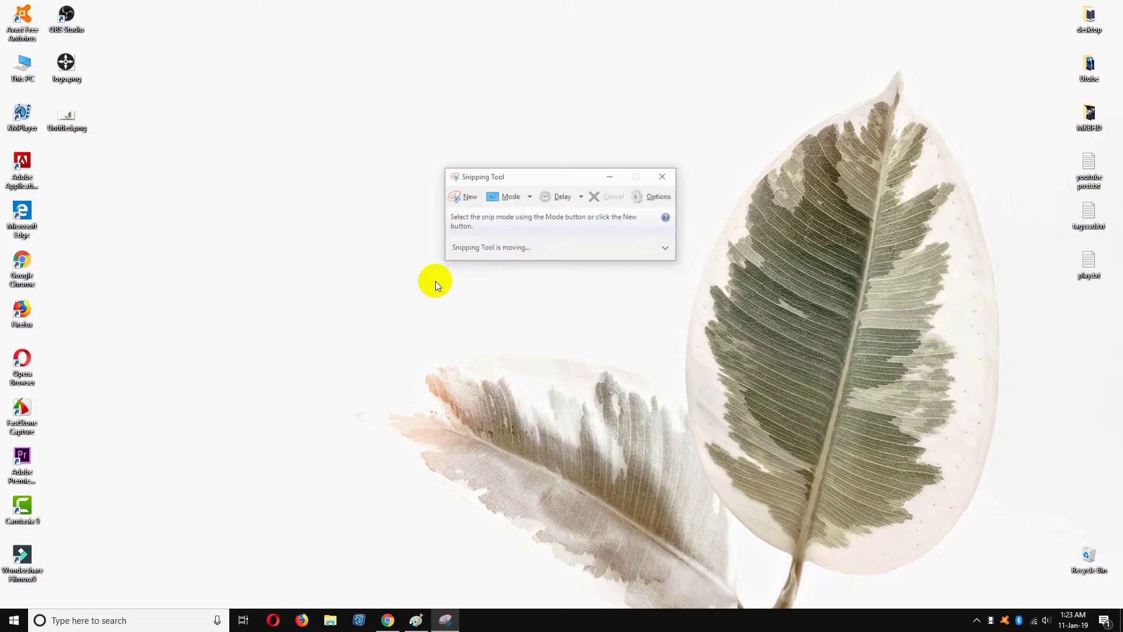
Step: Take a Free-form Snip tracing around the lower, faded leaf
{"action": "left_click", "coordinate": [523, 201]}
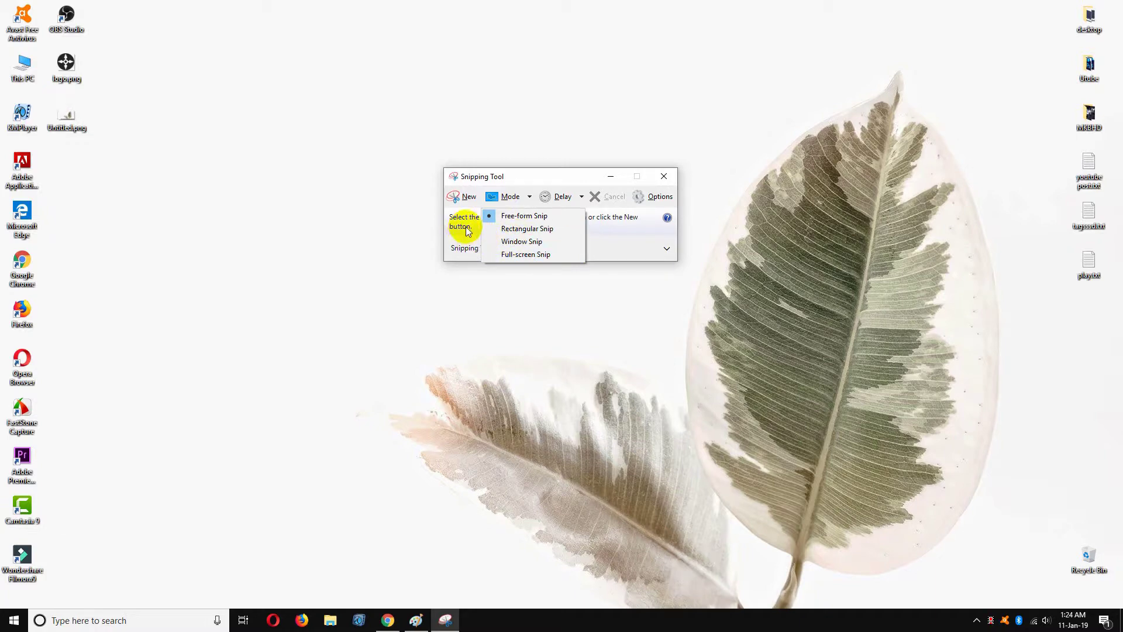
{"action": "left_click", "coordinate": [513, 217]}
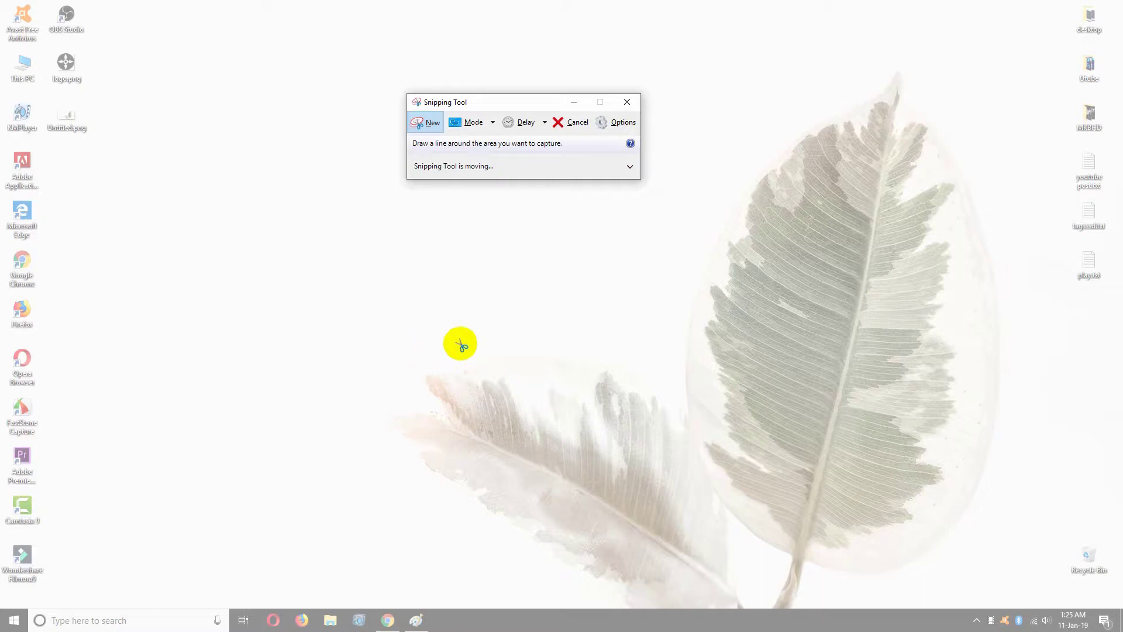
{"action": "mouse_move", "coordinate": [349, 411]}
{"action": "left_mouse_down"}
{"action": "mouse_move", "coordinate": [478, 556]}
{"action": "mouse_move", "coordinate": [363, 394]}
{"action": "left_mouse_up"}
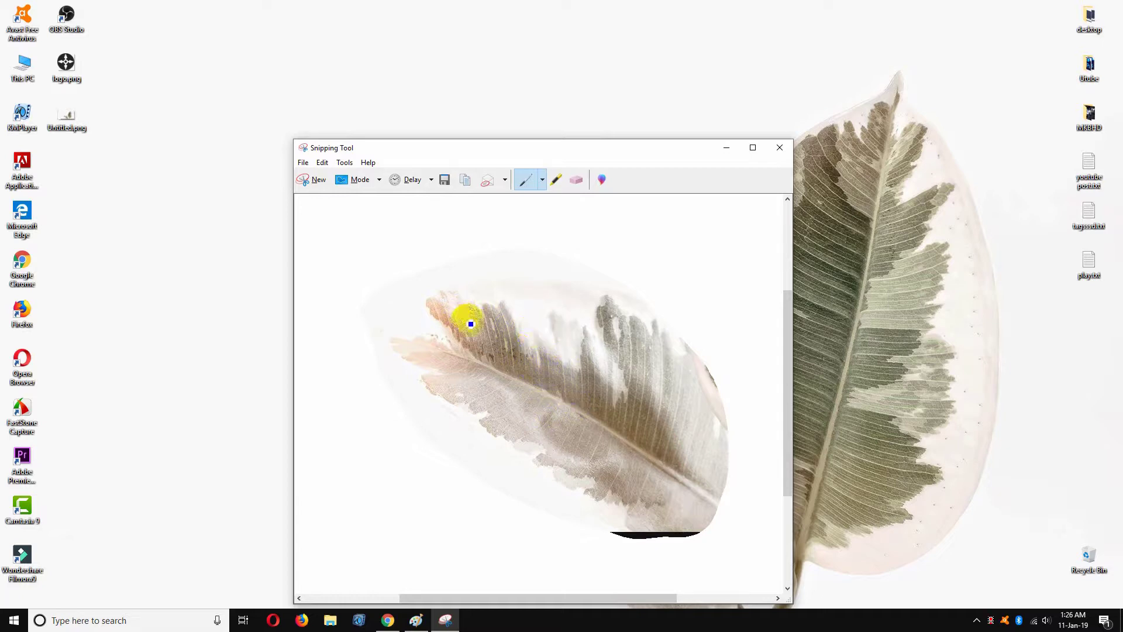
Step: Save the leaf snip to the Desktop as Capture.PNG, then close Snipping Tool
{"action": "left_click", "coordinate": [306, 169]}
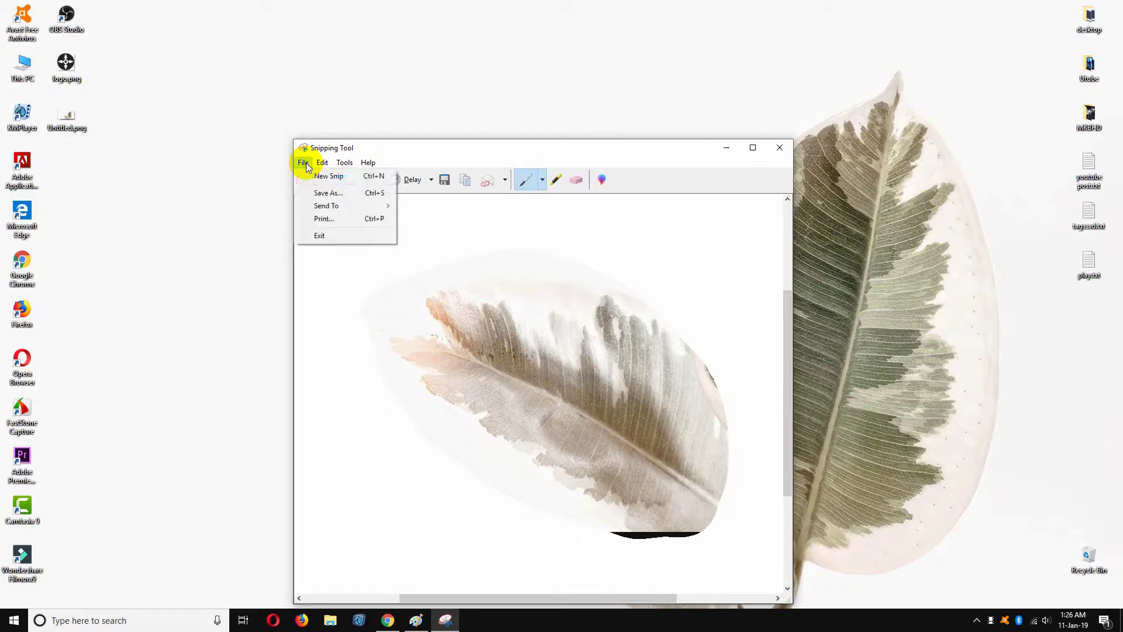
{"action": "left_click", "coordinate": [326, 197]}
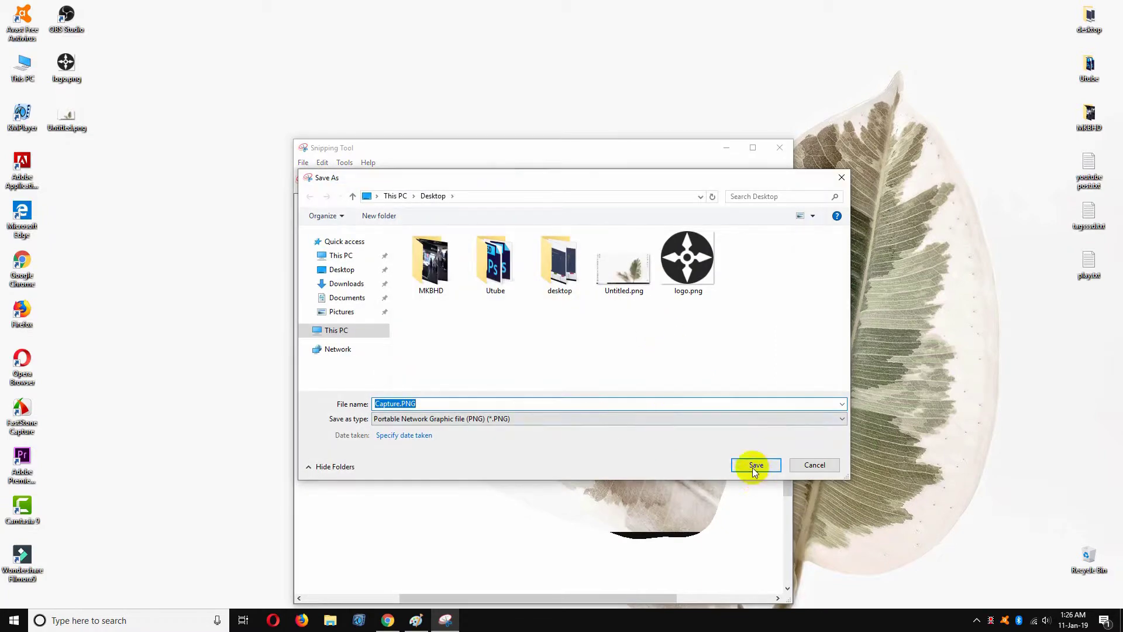
{"action": "left_click", "coordinate": [759, 465]}
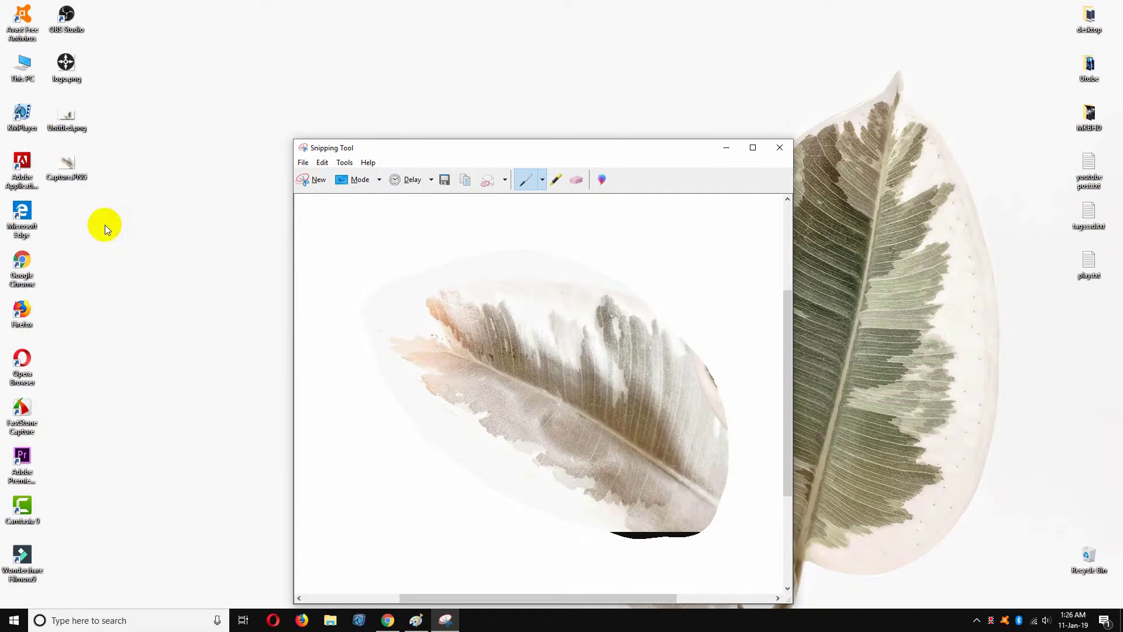
{"action": "key", "text": "alt+F4"}
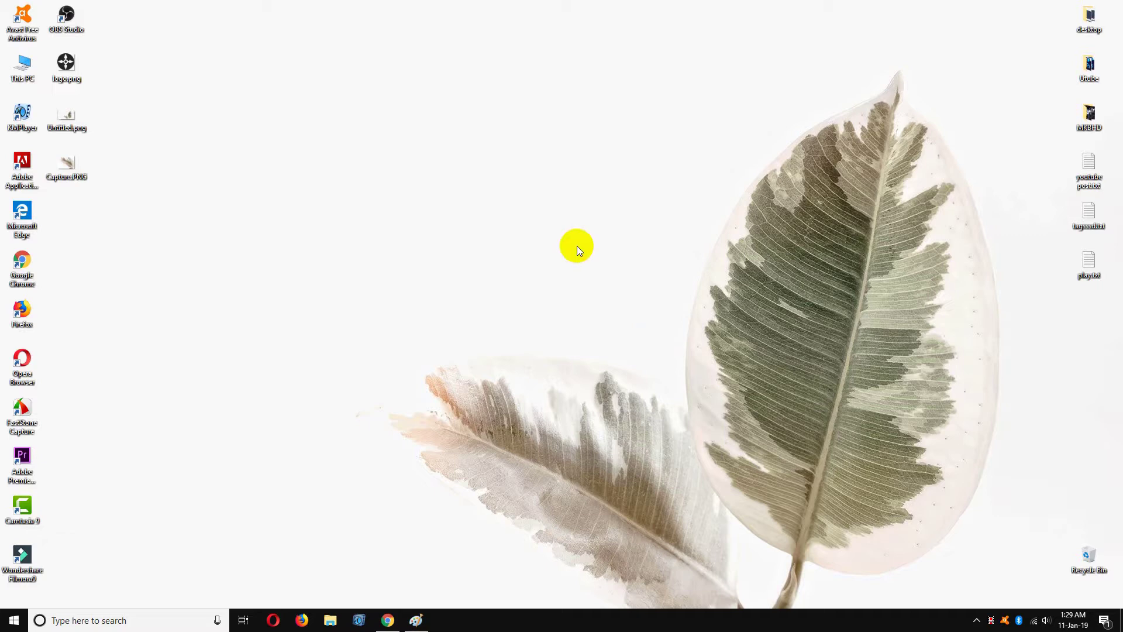
Step: Capture the top-left desktop area and draw red rectangles around the KMPlayer and logo.png icons
{"action": "key", "text": "Print"}
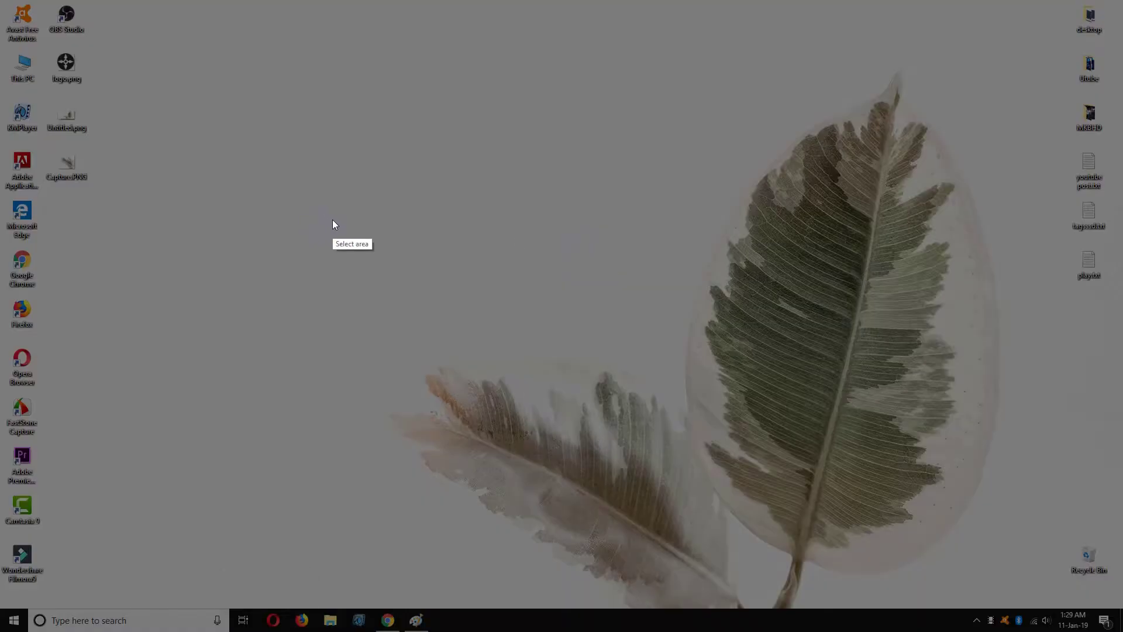
{"action": "left_click_drag", "start_coordinate": [1, 45], "coordinate": [214, 246]}
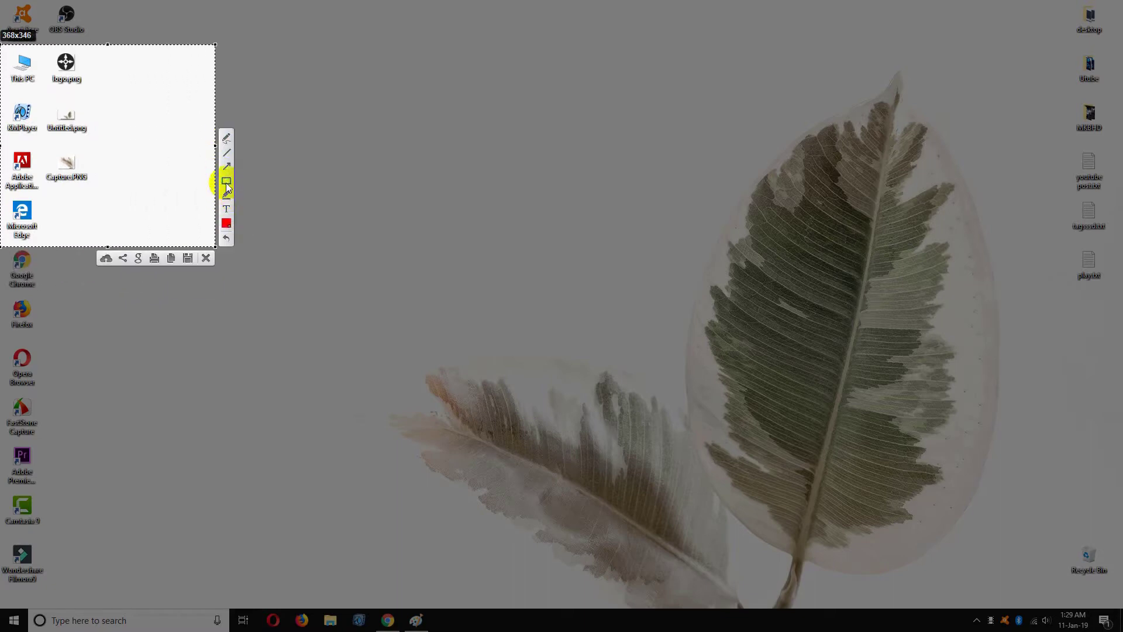
{"action": "left_click", "coordinate": [226, 181]}
{"action": "left_click_drag", "start_coordinate": [4, 97], "coordinate": [43, 137]}
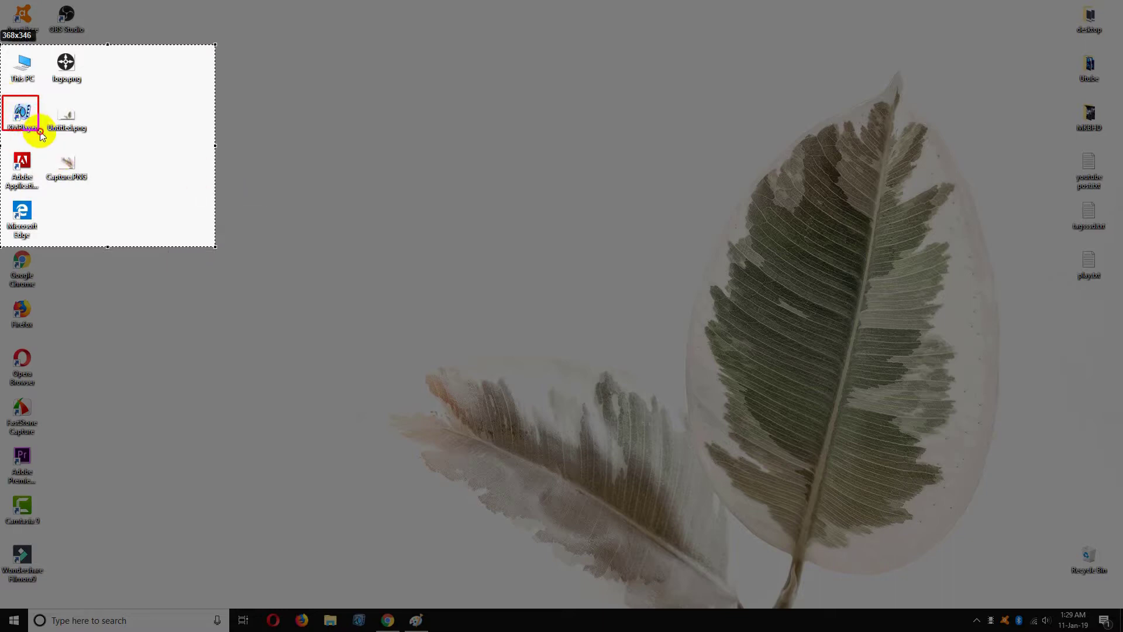
{"action": "left_click_drag", "start_coordinate": [42, 49], "coordinate": [97, 92]}
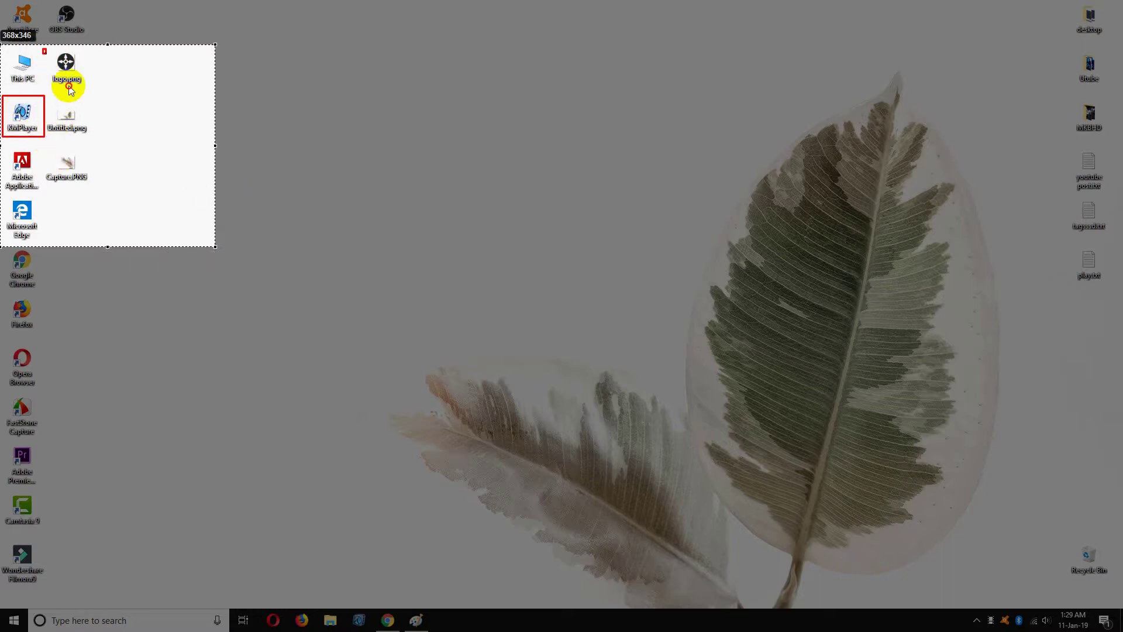
Step: Save the annotated capture as Screenshot_1.jpg on the Desktop, review it in Photos, then close Photos
{"action": "right_click", "coordinate": [102, 122]}
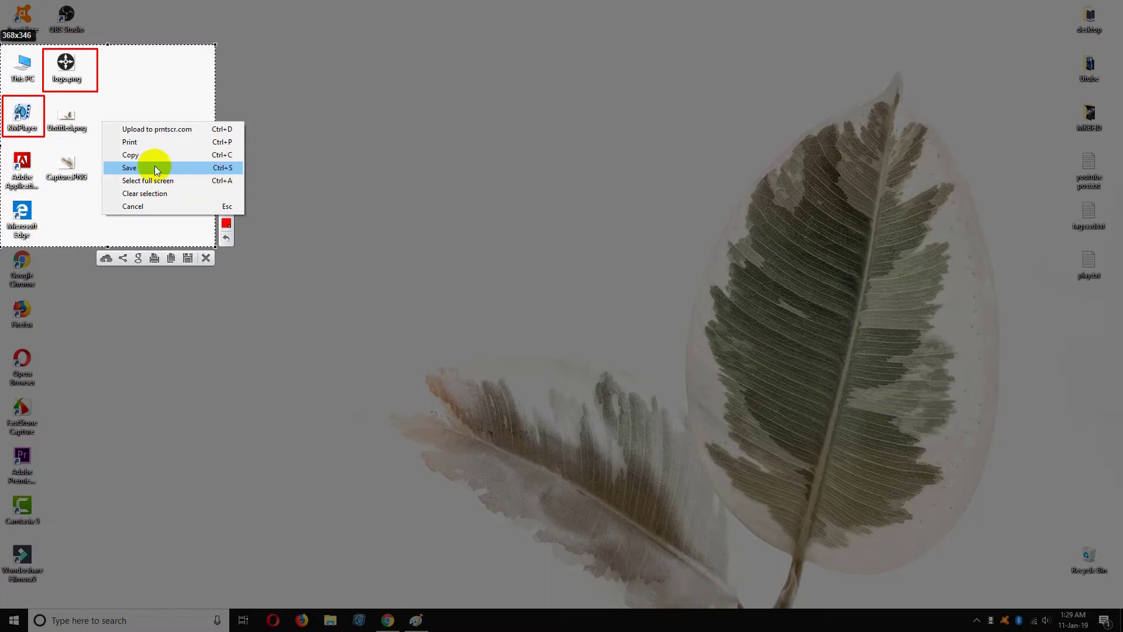
{"action": "left_click", "coordinate": [138, 166]}
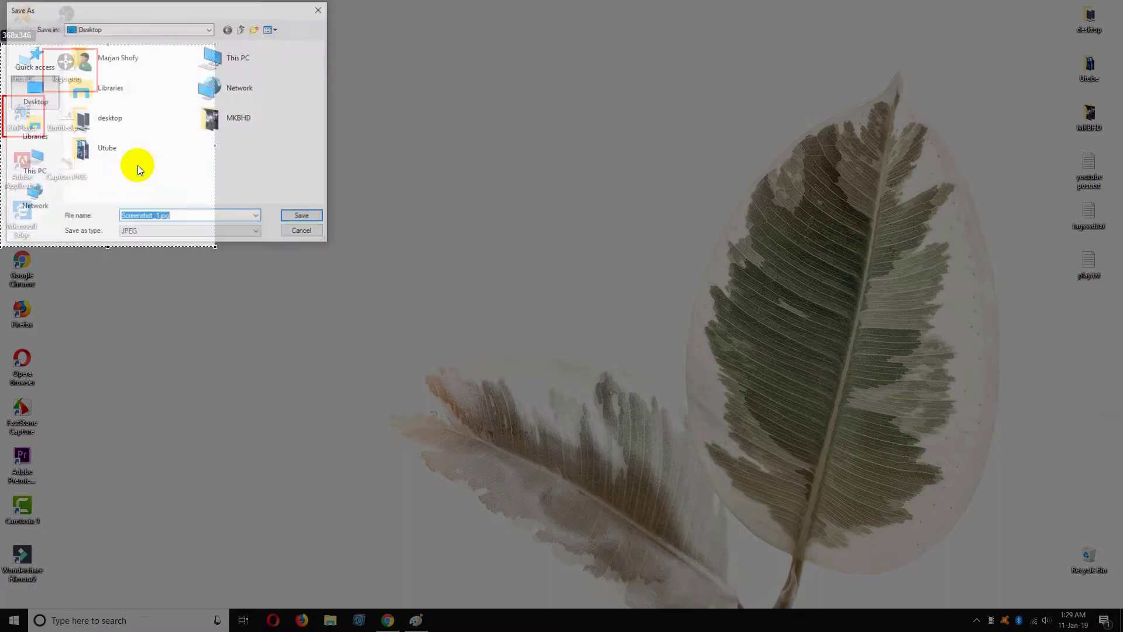
{"action": "left_click", "coordinate": [303, 217]}
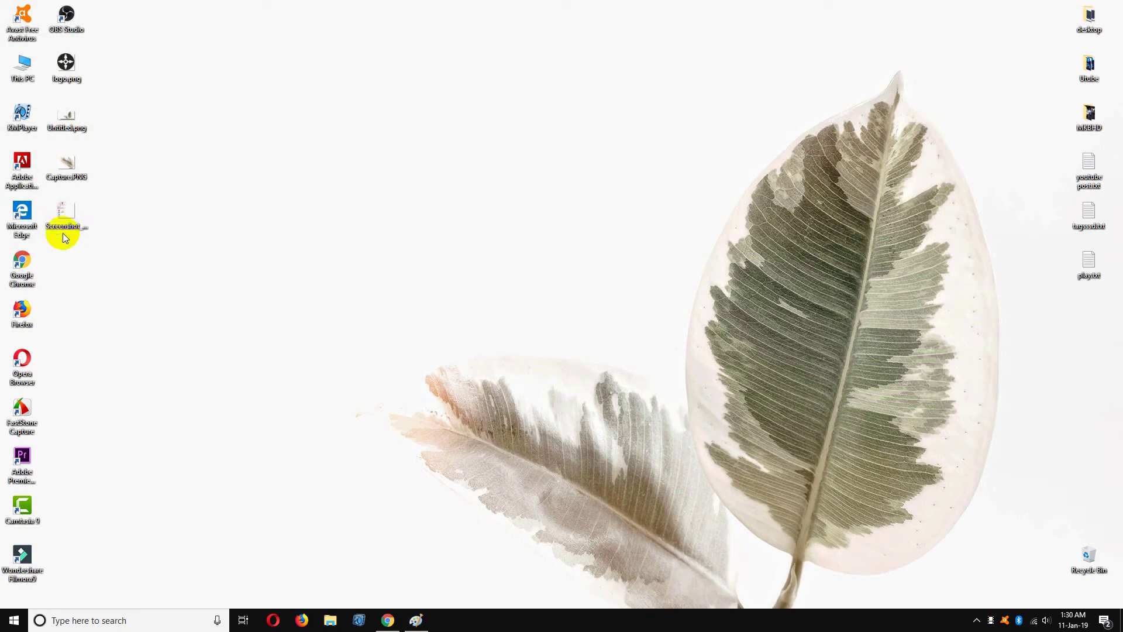
{"action": "left_click", "coordinate": [68, 213]}
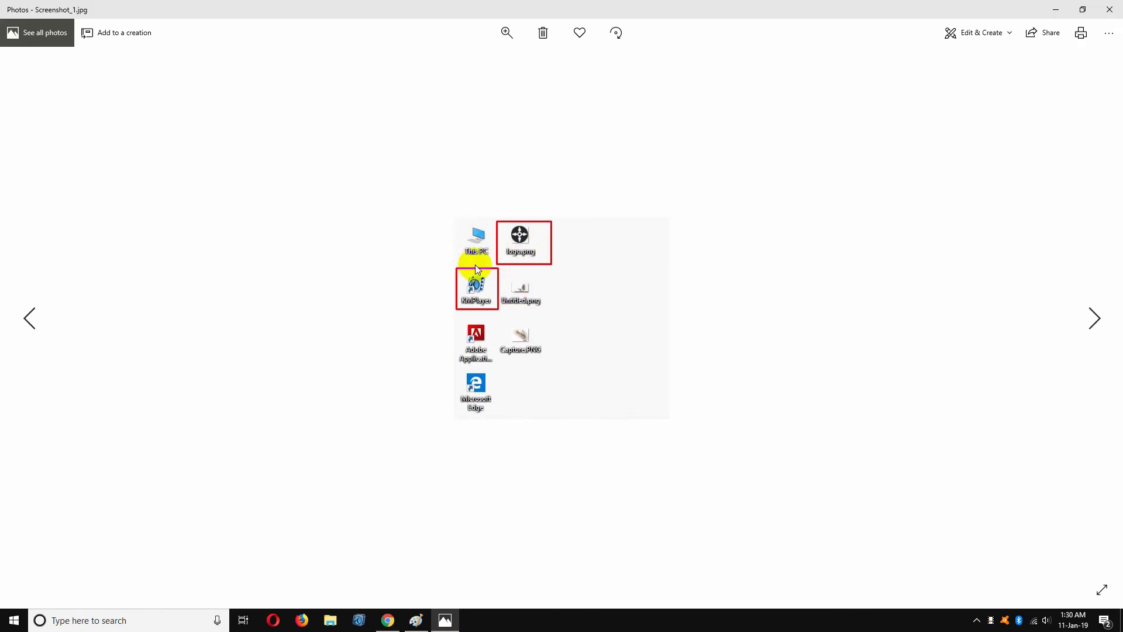
{"action": "key", "text": "alt+F4"}
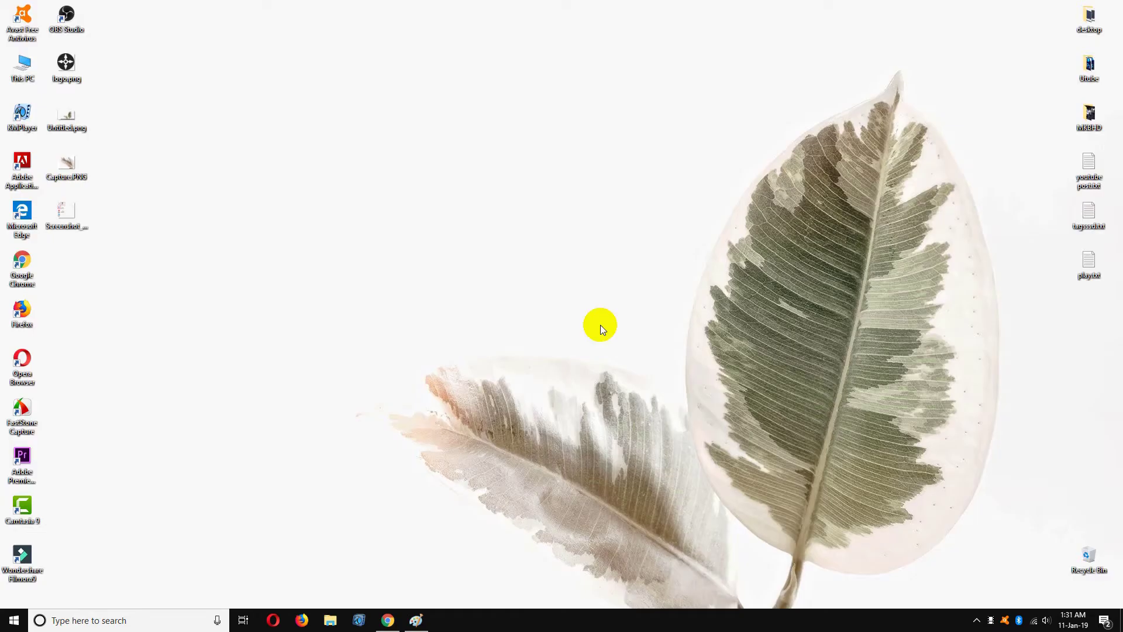